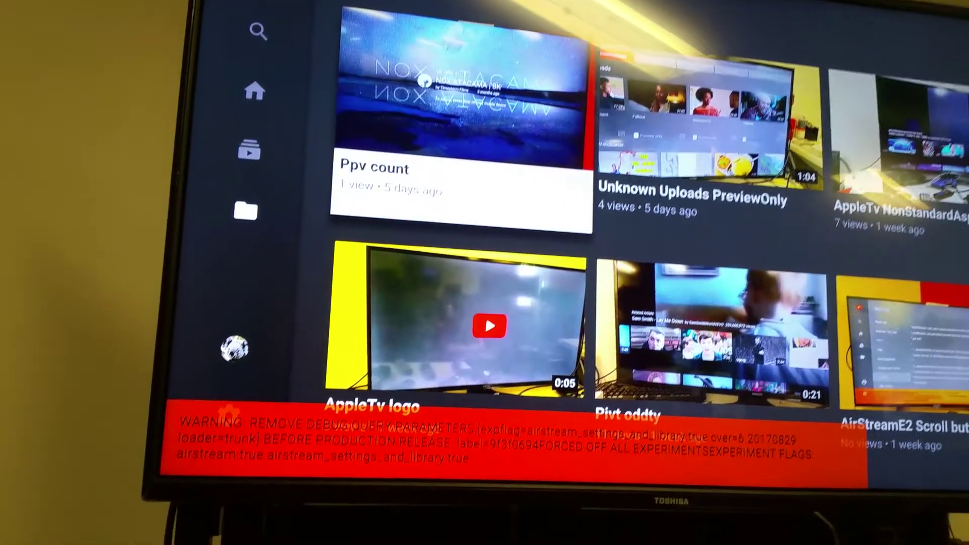
# - Expand the navigation drawer to show Purchases and the Playlists list
pyautogui.press('Left')
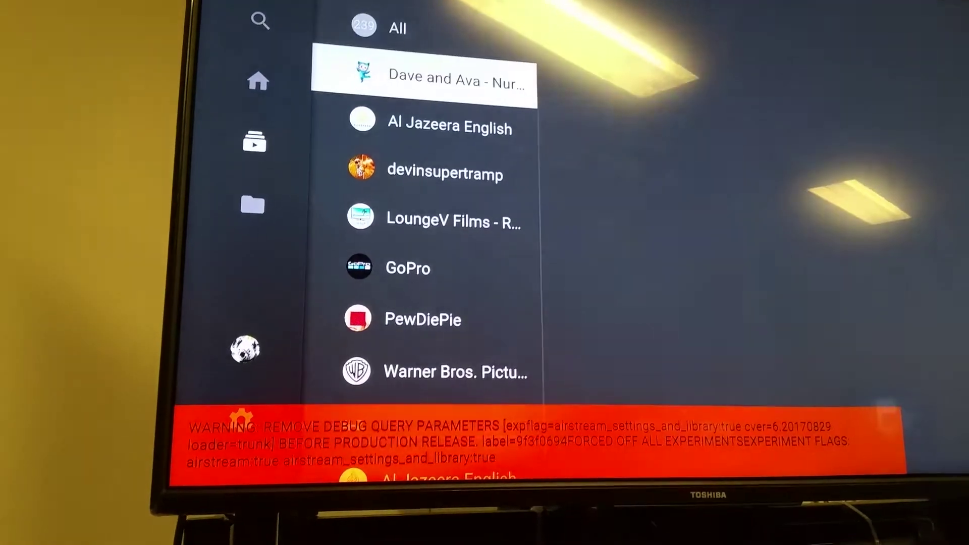
# - Open Dave and Ava's latest videos and play a video from the second row
pyautogui.press('Return')
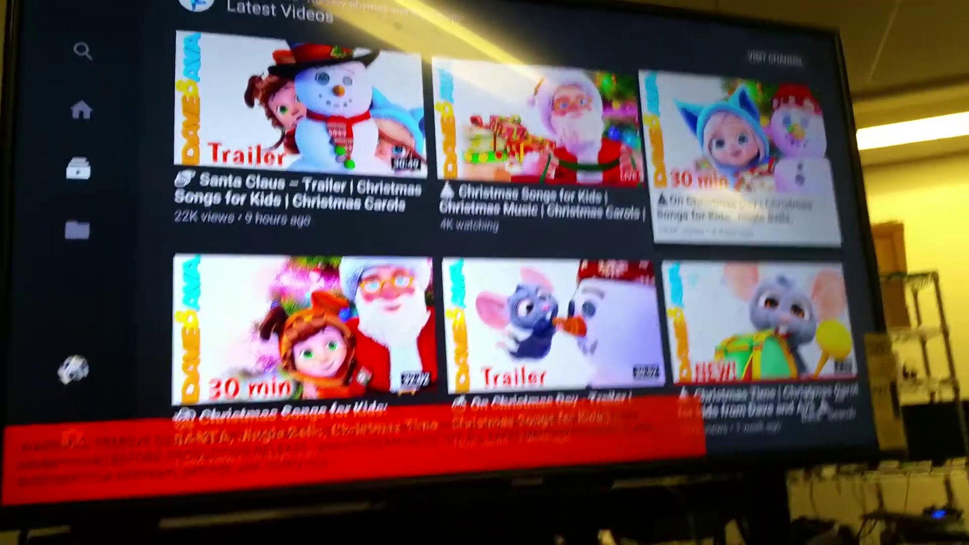
pyautogui.press('Down')
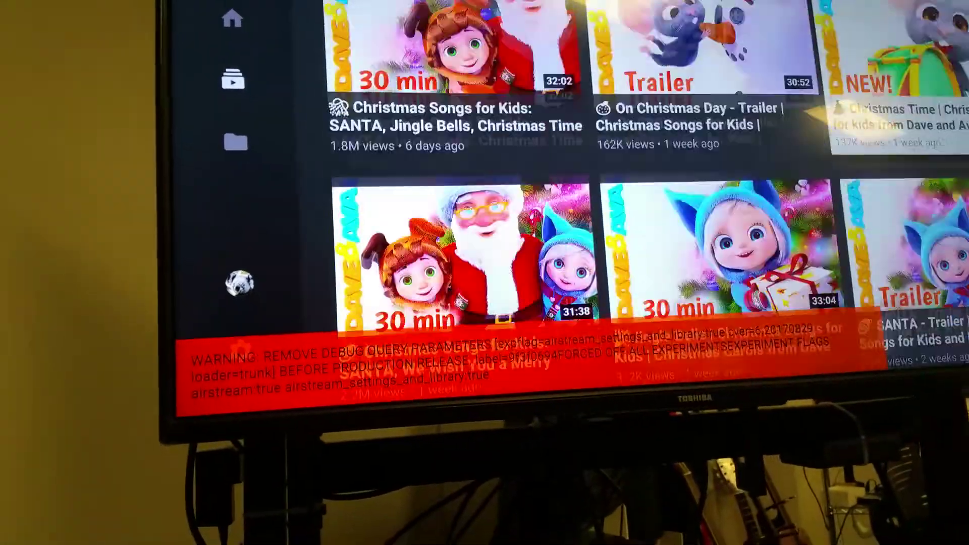
pyautogui.press('Return')
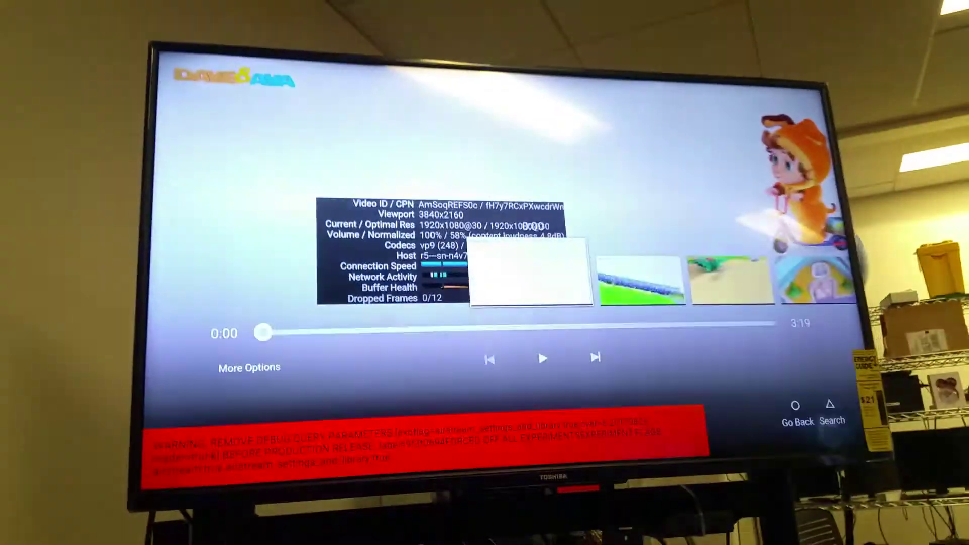
# - Scrub the Dave and Ava video forward to about 3:12 and resume playback
pyautogui.press('Right')
pyautogui.press('Right')
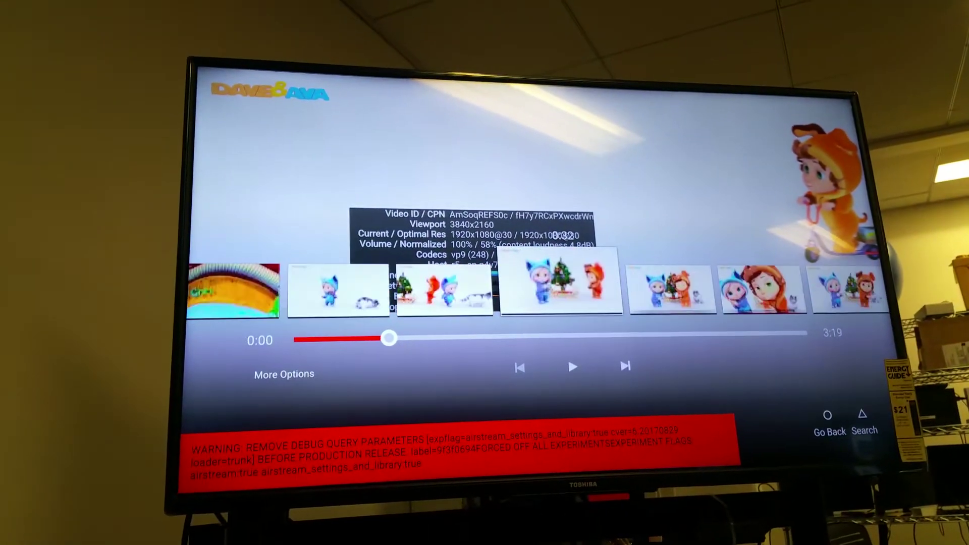
pyautogui.press('Right')
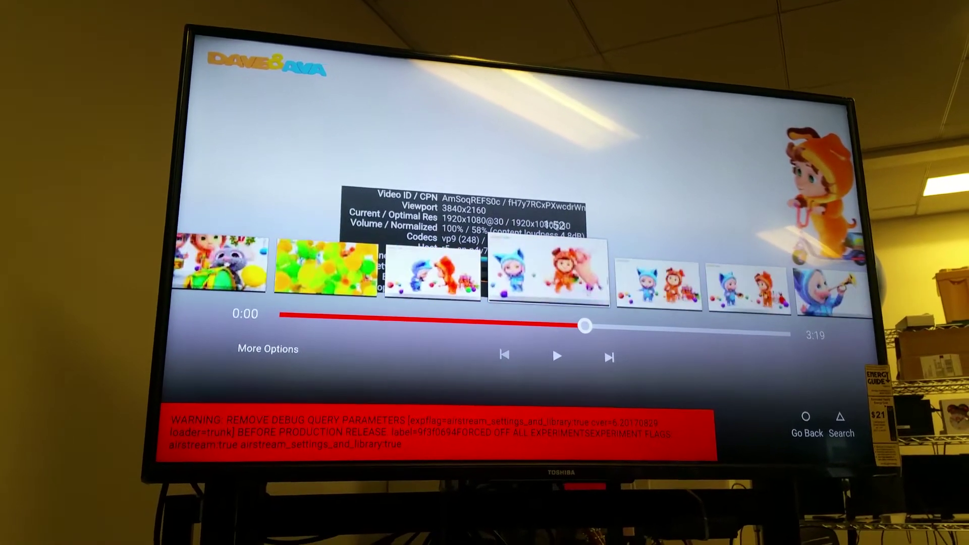
pyautogui.press('Right')
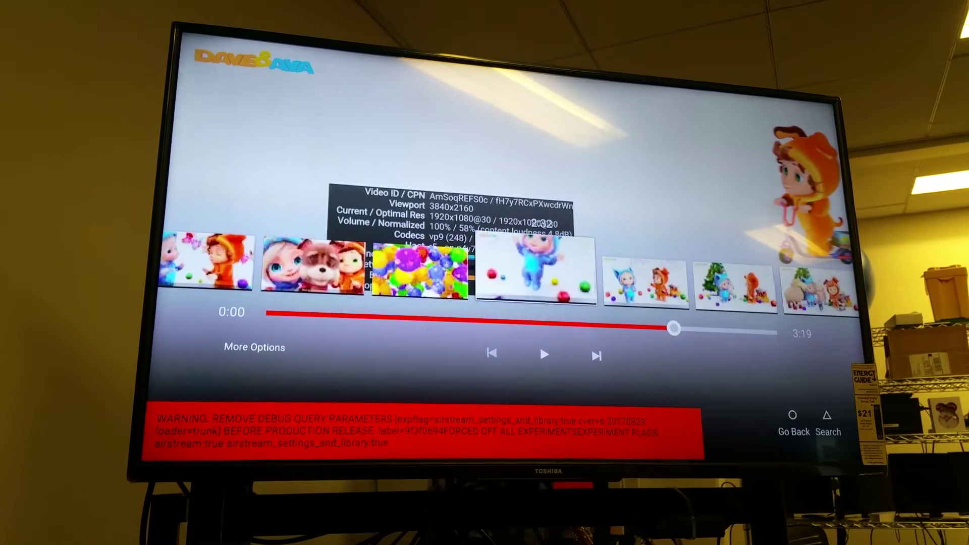
pyautogui.press('Right')
pyautogui.press('Right')
pyautogui.press('Right')
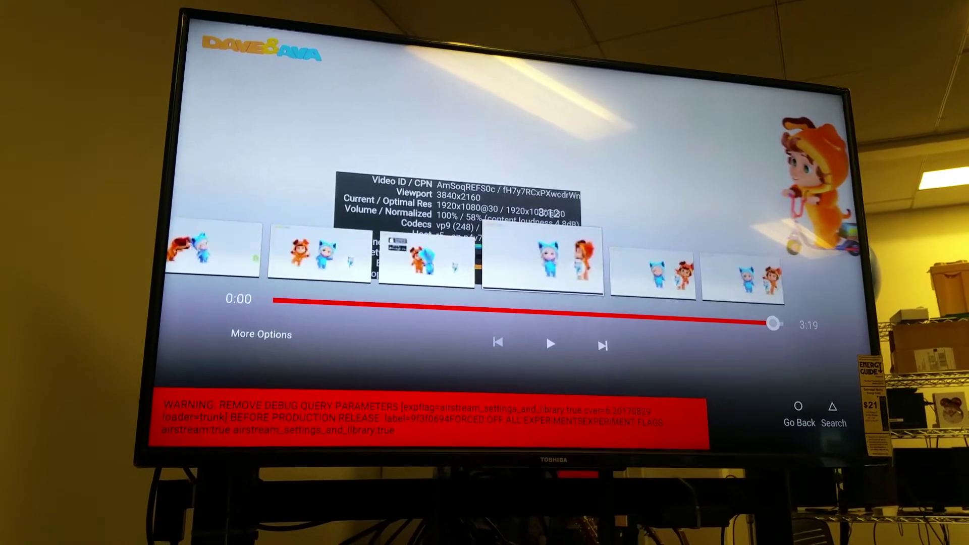
pyautogui.press('Return')
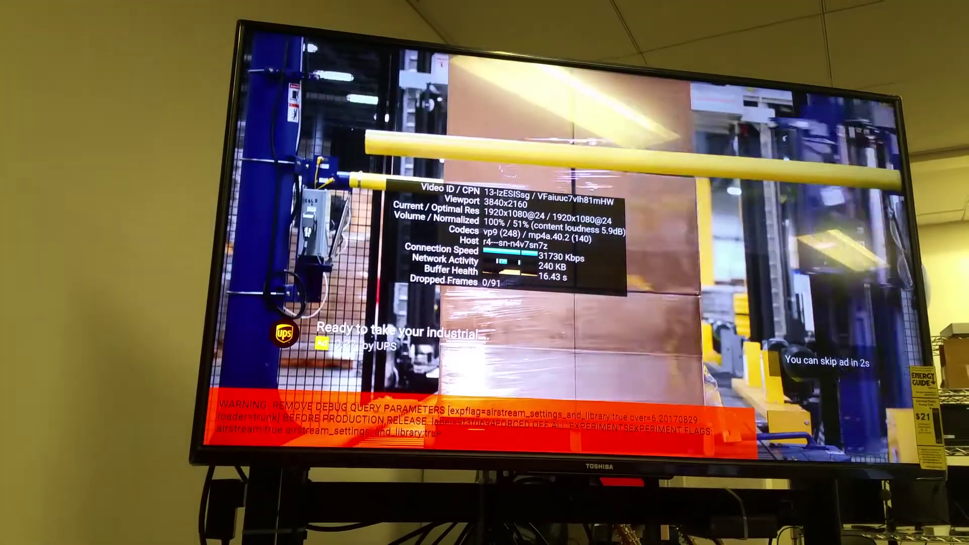
# - Skip the UPS ad, then go back to Dave and Ava's Latest Videos grid
pyautogui.press('Return')
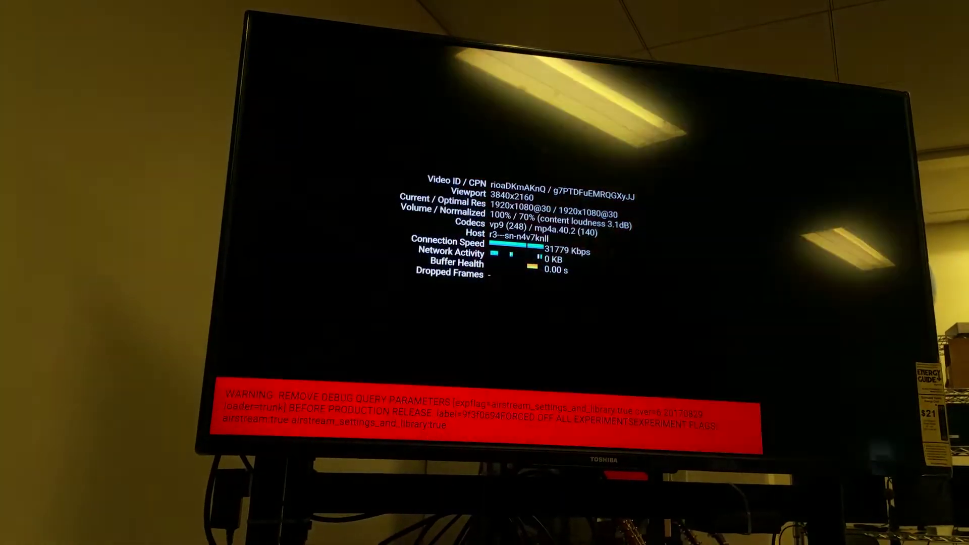
pyautogui.press('Escape')
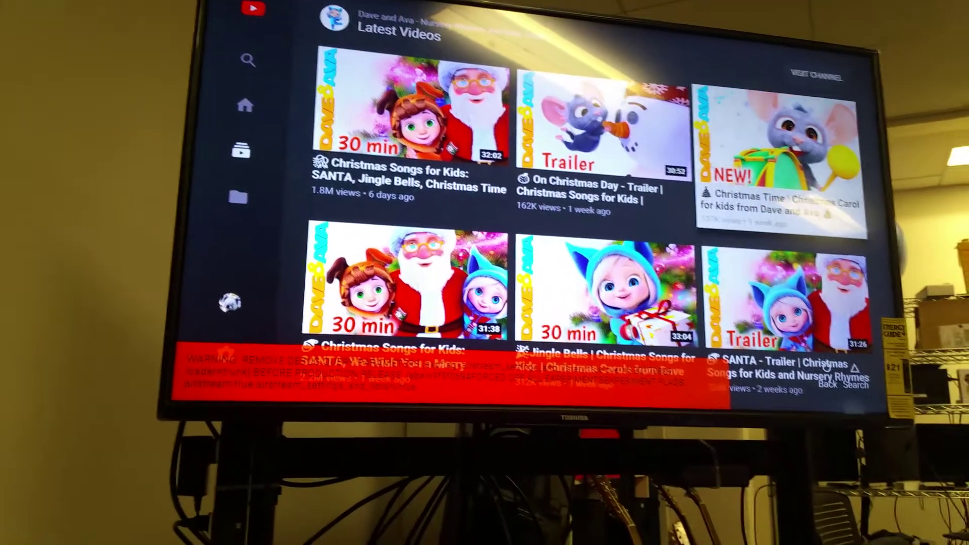